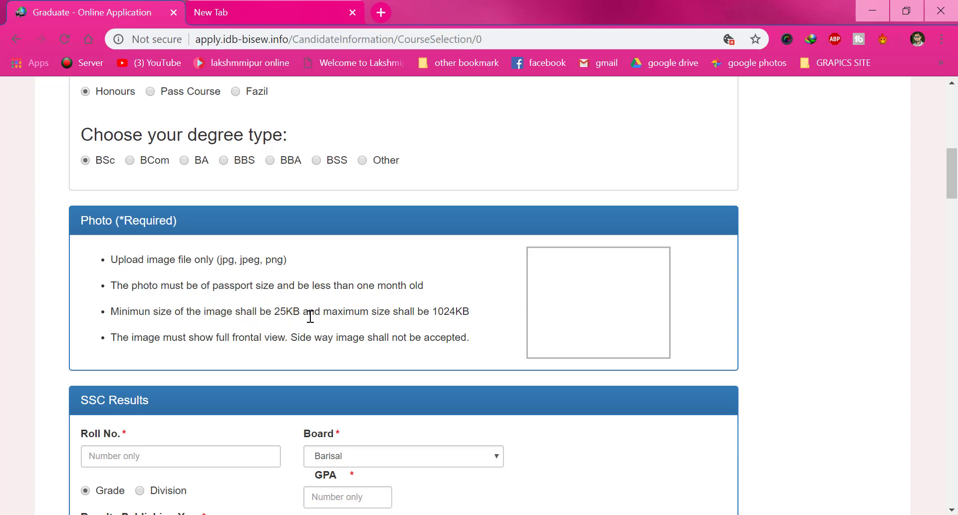
Step: Upload the image d1.jpg as the applicant photo in the required Photo section
{"action": "scroll", "coordinate": [177, 164], "scroll_direction": "down", "scroll_amount": 3}
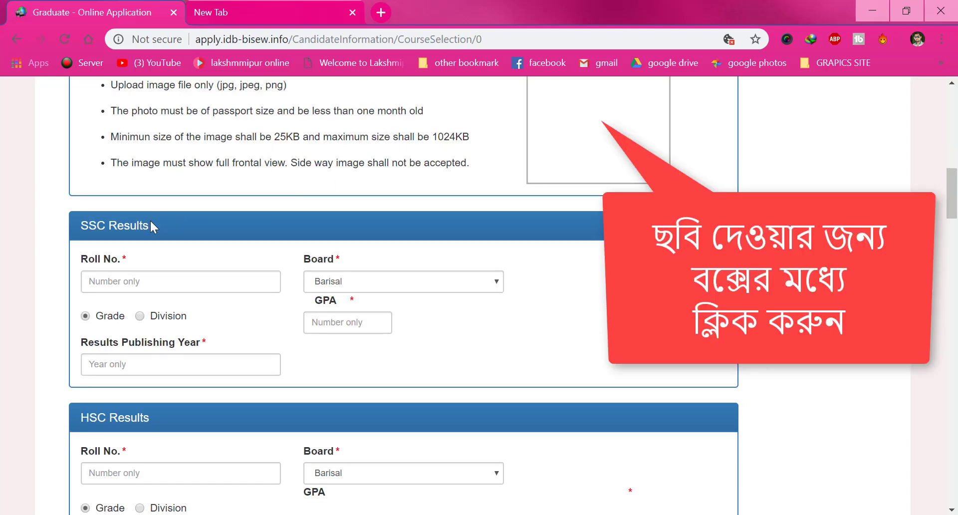
{"action": "left_click", "coordinate": [603, 145]}
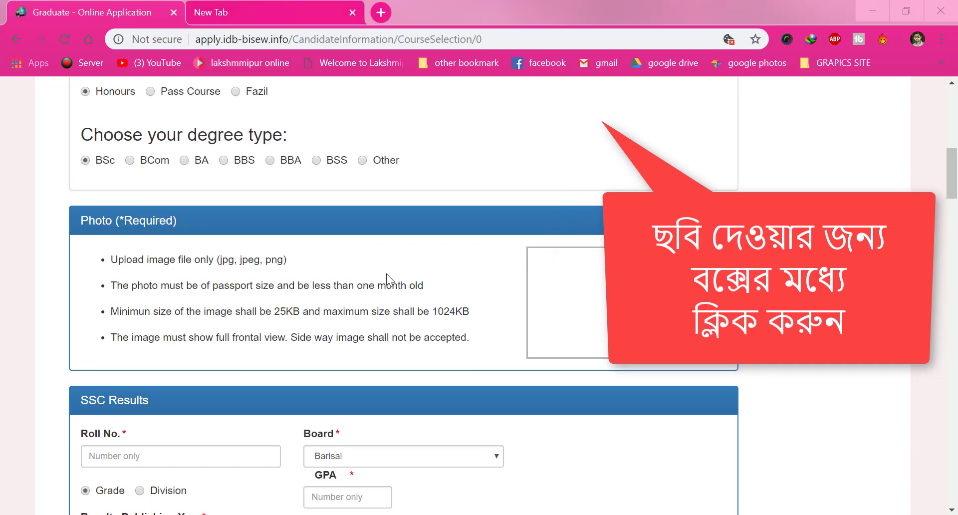
{"action": "scroll", "coordinate": [387, 273], "scroll_direction": "down", "scroll_amount": 7}
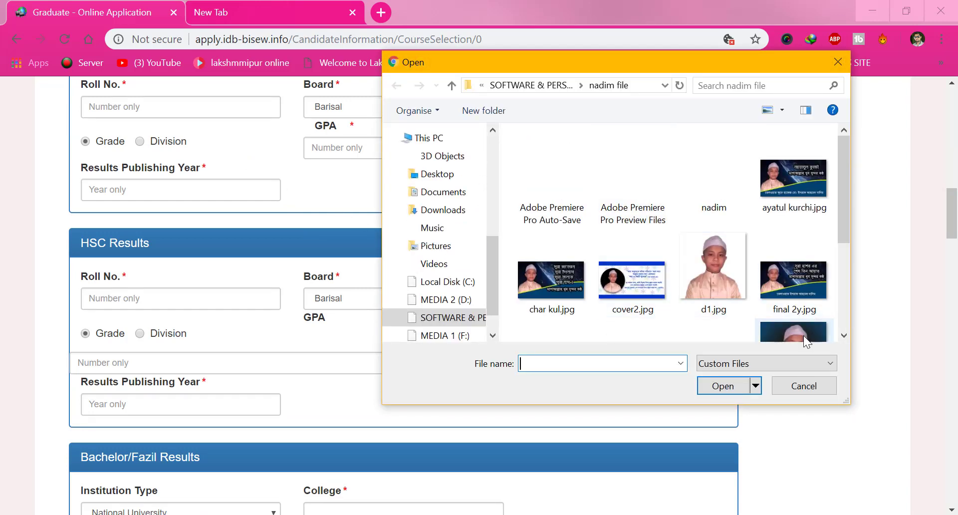
{"action": "left_click", "coordinate": [716, 292]}
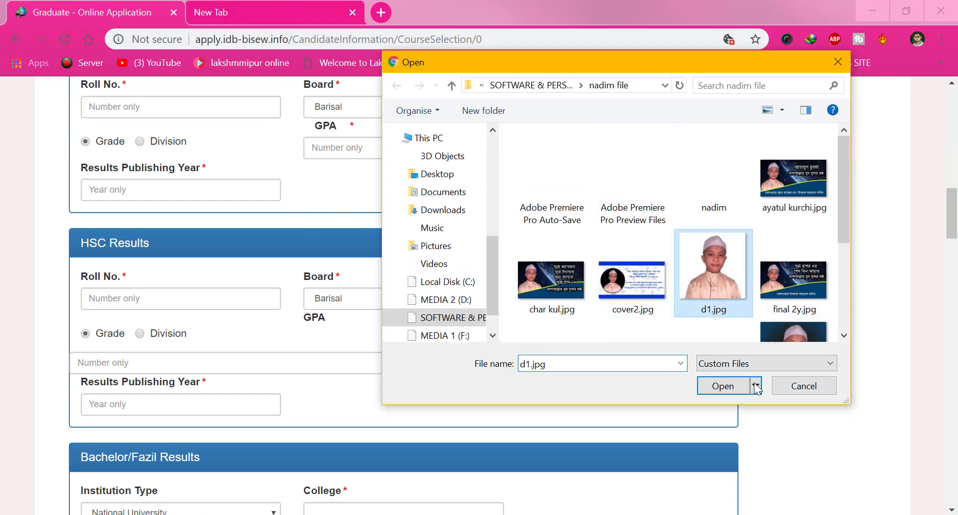
{"action": "left_click", "coordinate": [723, 386]}
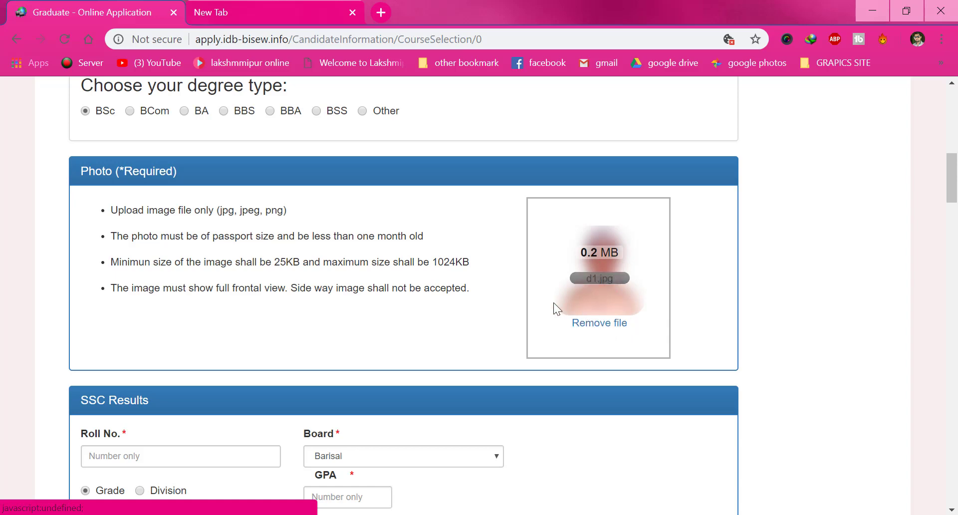
Step: Remove the uploaded image from the Photo section
{"action": "scroll", "coordinate": [460, 276], "scroll_direction": "down", "scroll_amount": 3}
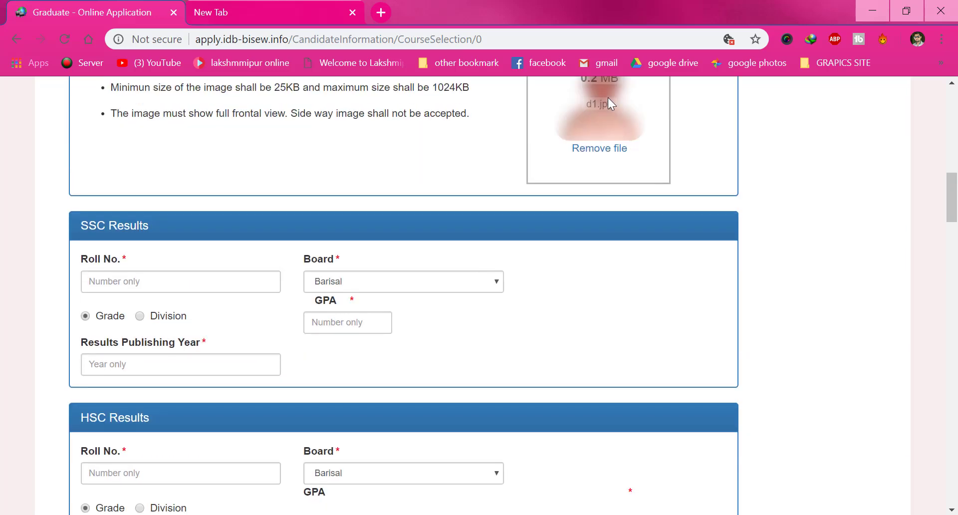
{"action": "scroll", "coordinate": [594, 119], "scroll_direction": "up", "scroll_amount": 3}
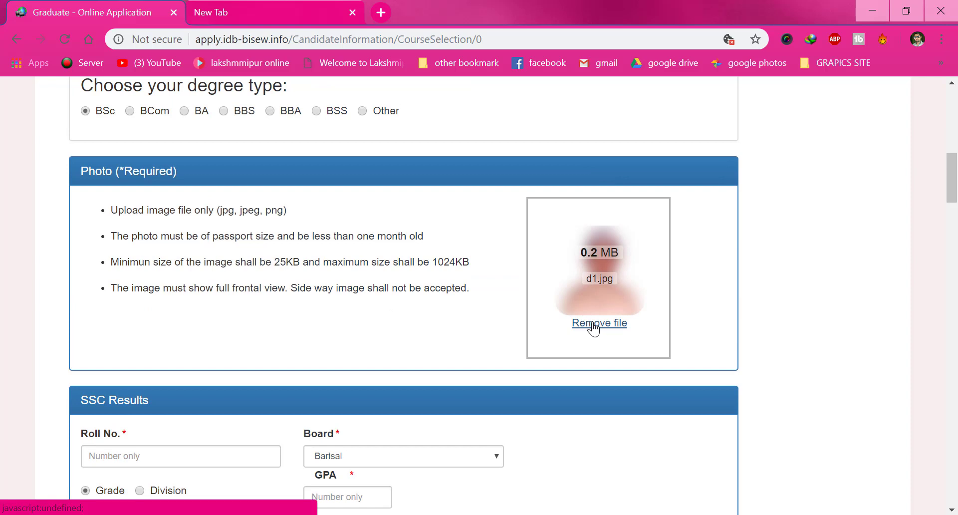
{"action": "left_click", "coordinate": [593, 325]}
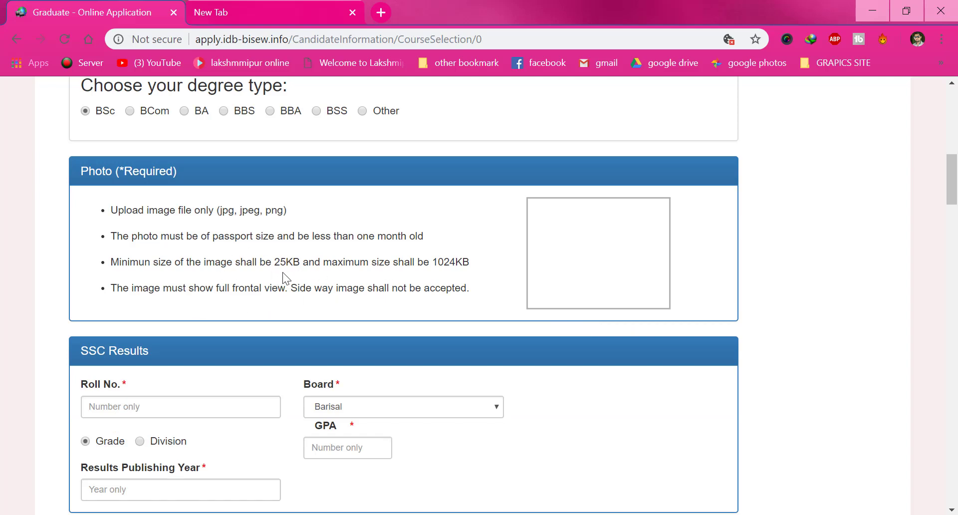
Step: Examine the required fields from the SSC, HSC, Bachelor and Master results through the personal information and preferred city and training area sections
{"action": "scroll", "coordinate": [403, 287], "scroll_direction": "down", "scroll_amount": 4}
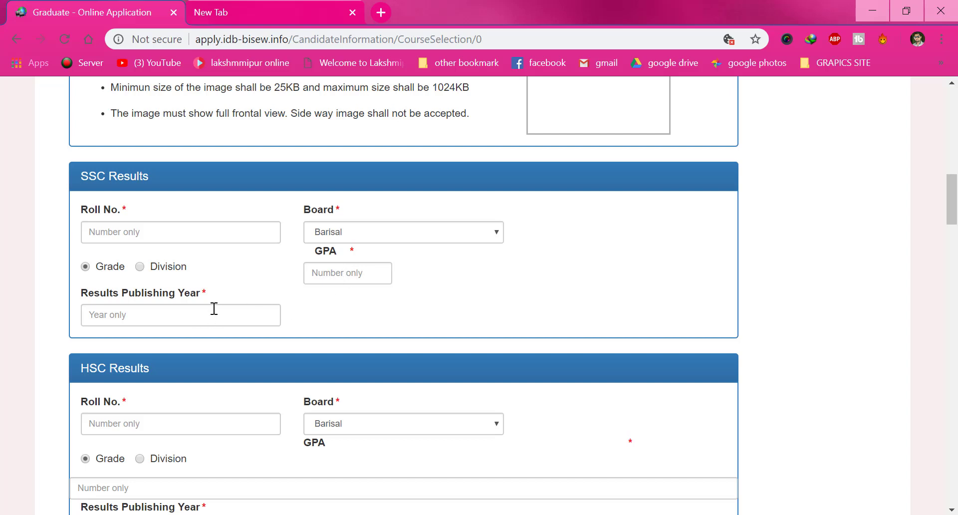
{"action": "scroll", "coordinate": [217, 302], "scroll_direction": "down", "scroll_amount": 3}
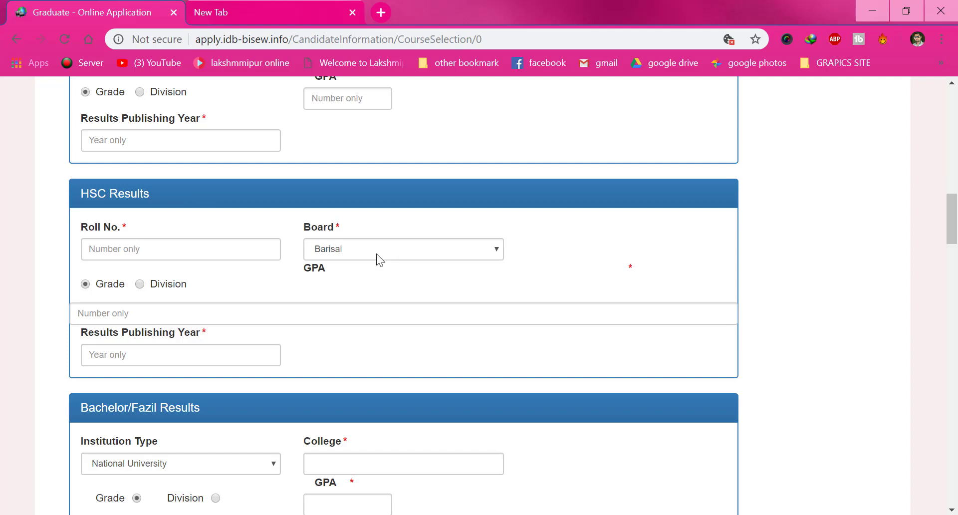
{"action": "scroll", "coordinate": [172, 294], "scroll_direction": "down", "scroll_amount": 3}
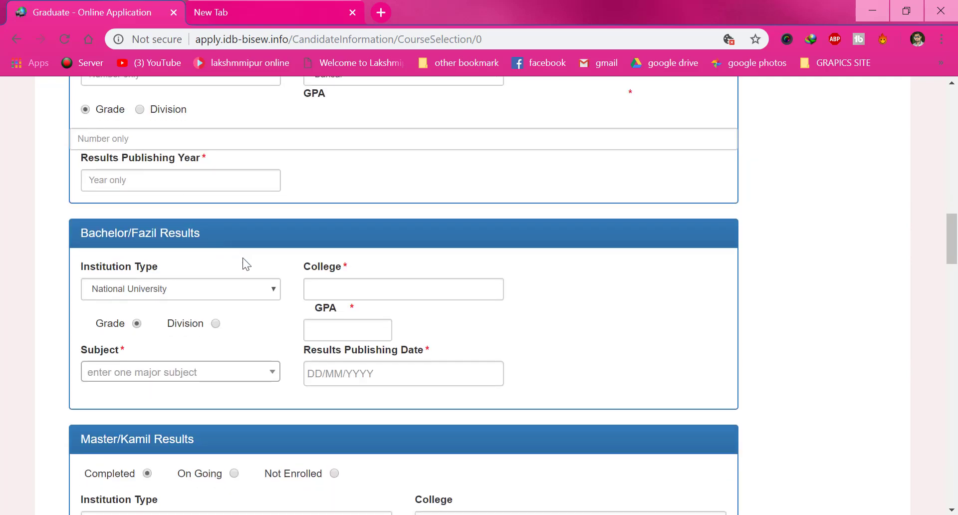
{"action": "scroll", "coordinate": [246, 265], "scroll_direction": "down", "scroll_amount": 3}
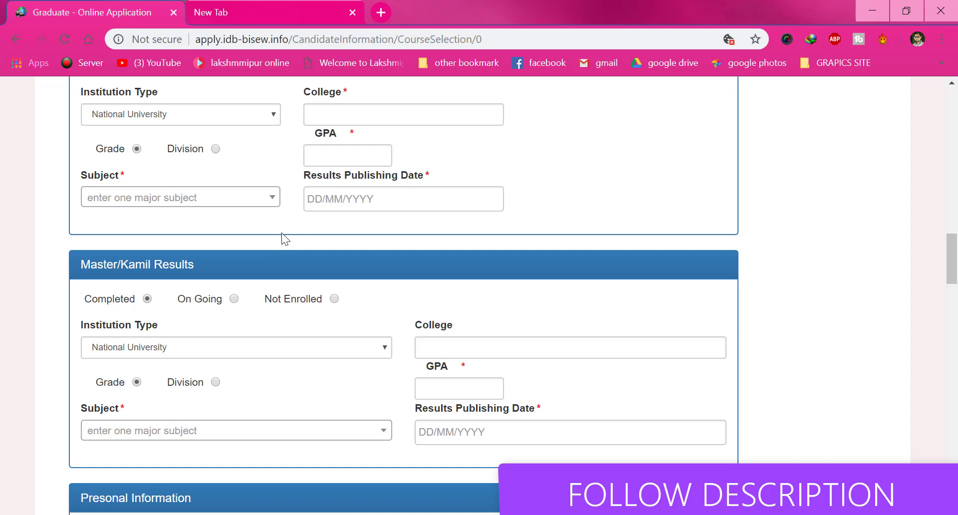
{"action": "scroll", "coordinate": [206, 272], "scroll_direction": "down", "scroll_amount": 3}
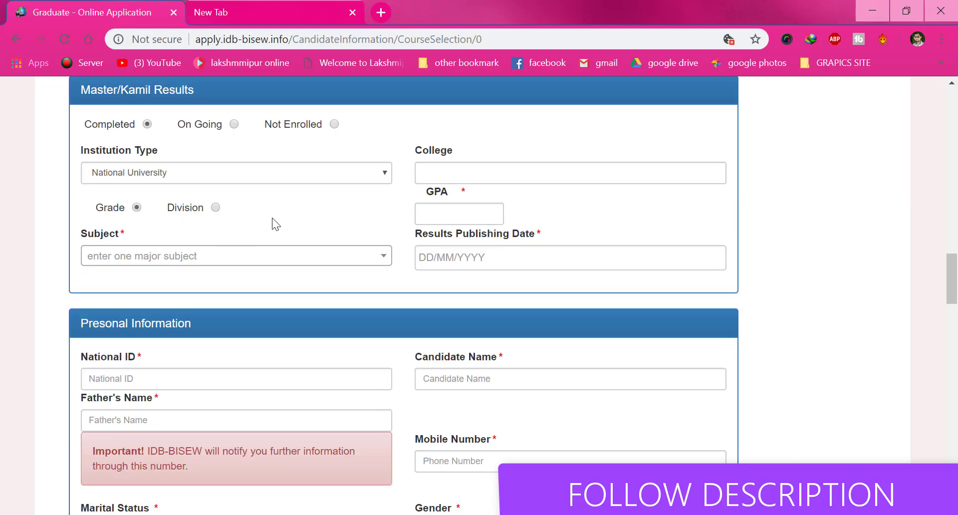
{"action": "scroll", "coordinate": [269, 245], "scroll_direction": "down", "scroll_amount": 3}
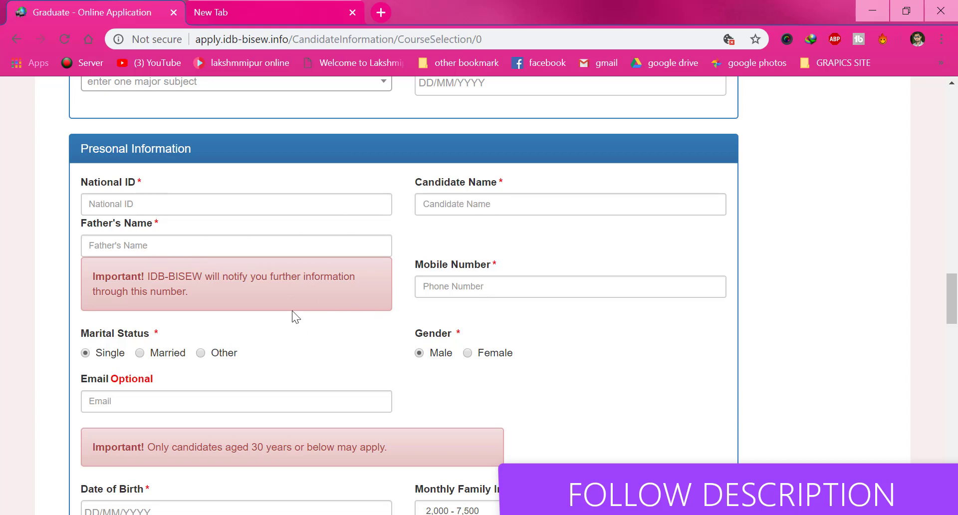
{"action": "scroll", "coordinate": [292, 310], "scroll_direction": "down", "scroll_amount": 3}
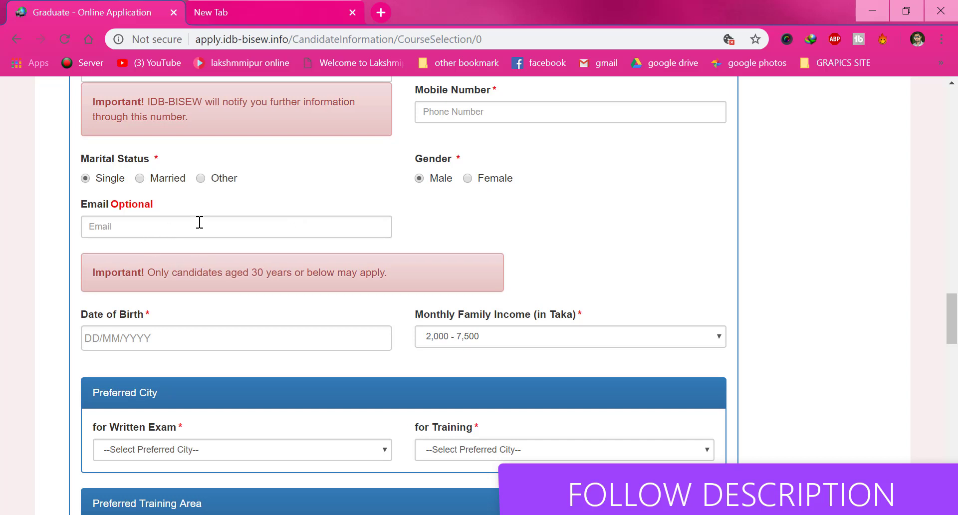
{"action": "scroll", "coordinate": [195, 222], "scroll_direction": "down", "scroll_amount": 3}
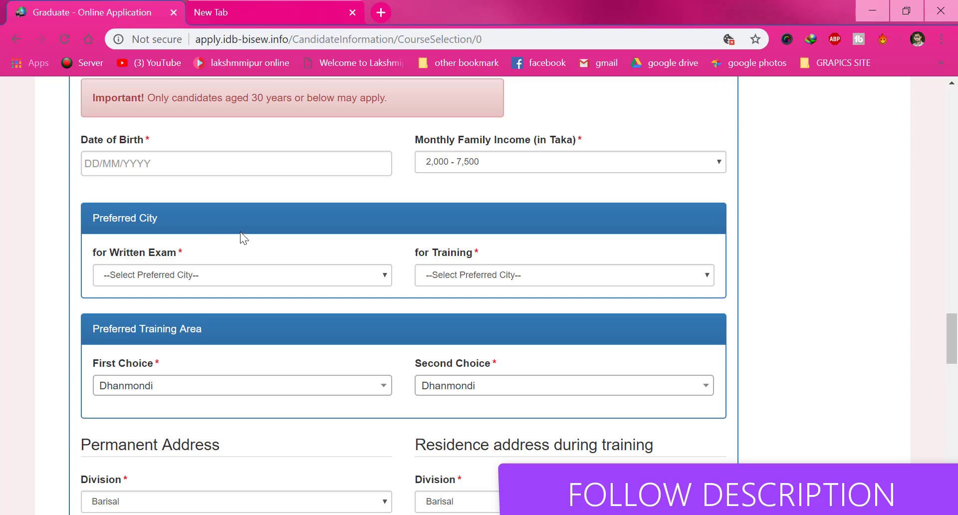
{"action": "scroll", "coordinate": [243, 228], "scroll_direction": "down", "scroll_amount": 3}
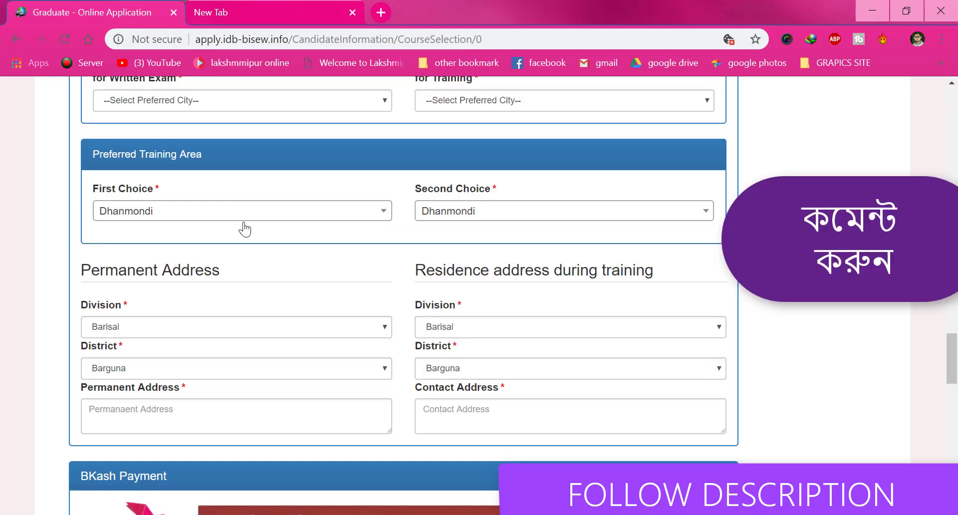
Step: Set the preferred city to Dhaka for both the written exam and the training
{"action": "scroll", "coordinate": [243, 249], "scroll_direction": "up", "scroll_amount": 3}
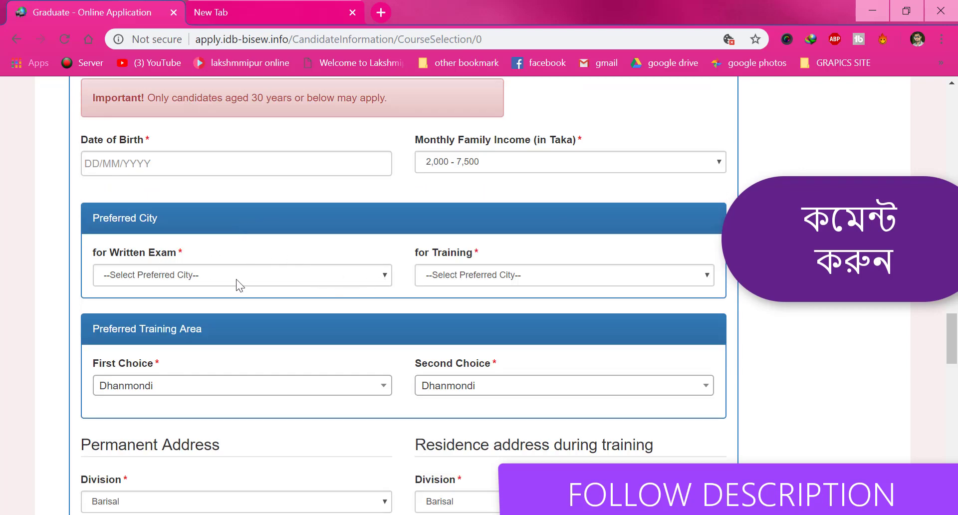
{"action": "left_click", "coordinate": [382, 280]}
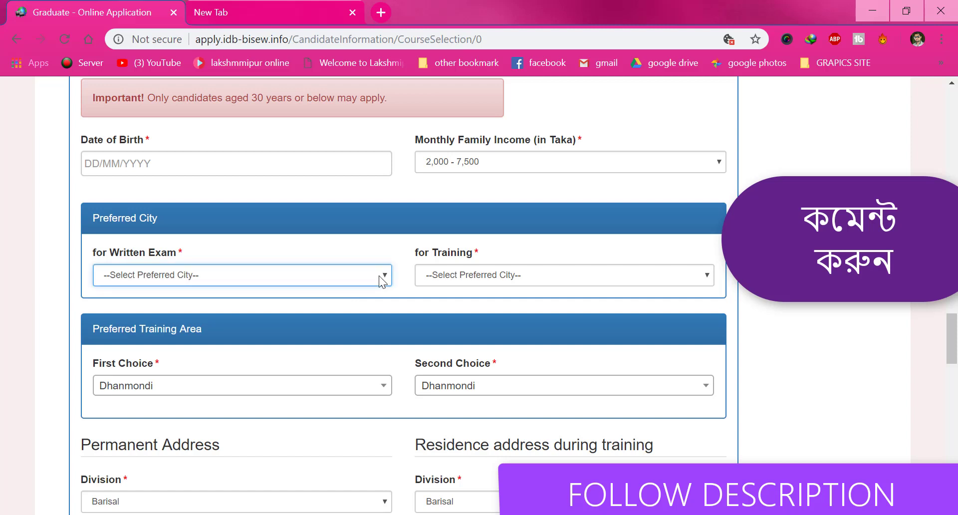
{"action": "left_click", "coordinate": [381, 278]}
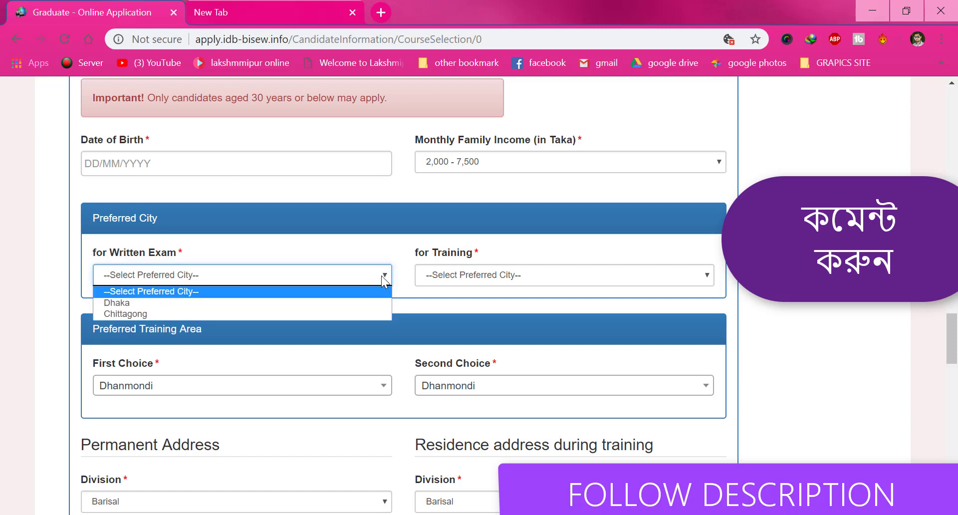
{"action": "left_click", "coordinate": [215, 304]}
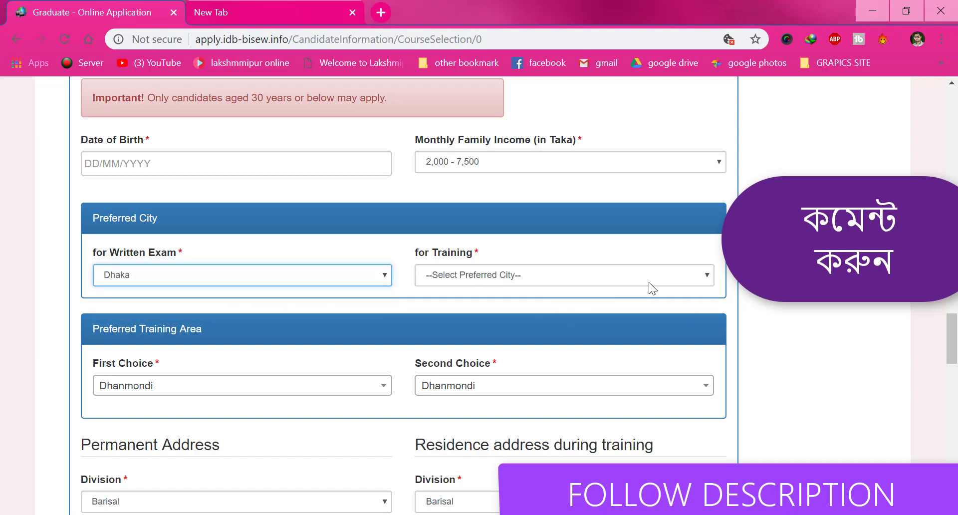
{"action": "left_click", "coordinate": [690, 277]}
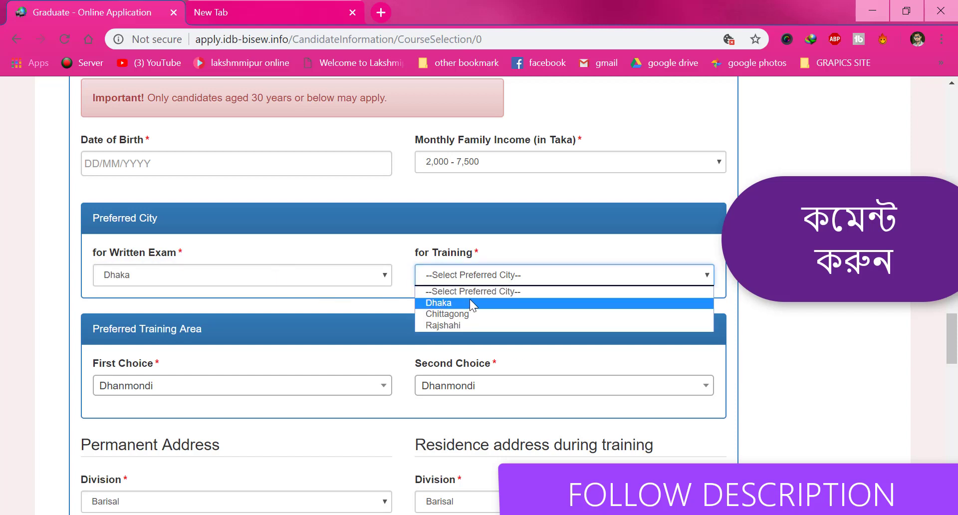
{"action": "left_click", "coordinate": [444, 303]}
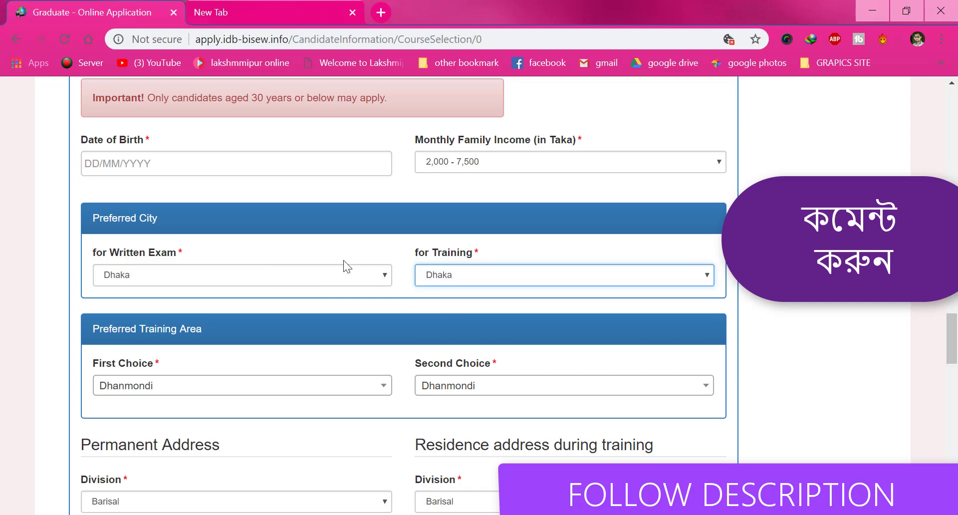
Step: Change the preferred city for training to Chittagong
{"action": "scroll", "coordinate": [313, 272], "scroll_direction": "down", "scroll_amount": 3}
{"action": "scroll", "coordinate": [300, 279], "scroll_direction": "up", "scroll_amount": 3}
{"action": "left_click", "coordinate": [707, 275]}
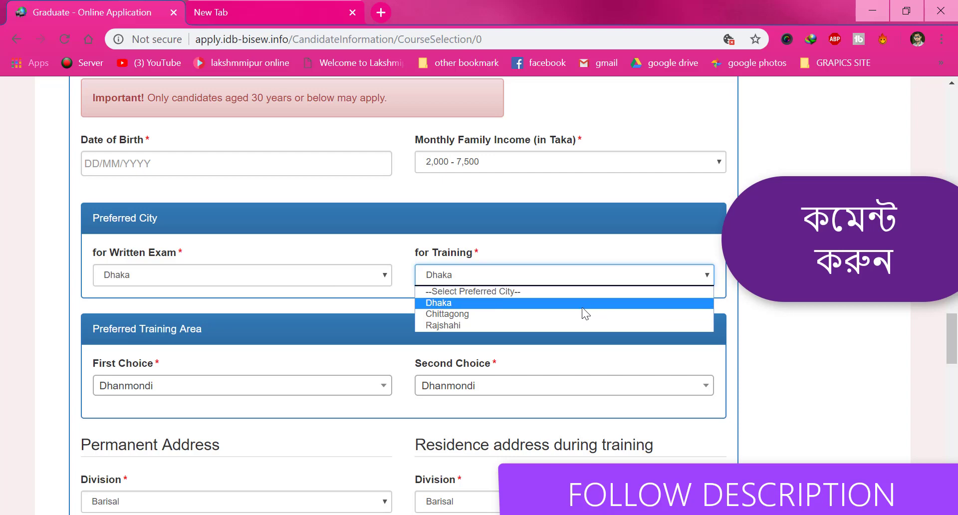
{"action": "left_click", "coordinate": [565, 314]}
{"action": "scroll", "coordinate": [336, 310], "scroll_direction": "down", "scroll_amount": 3}
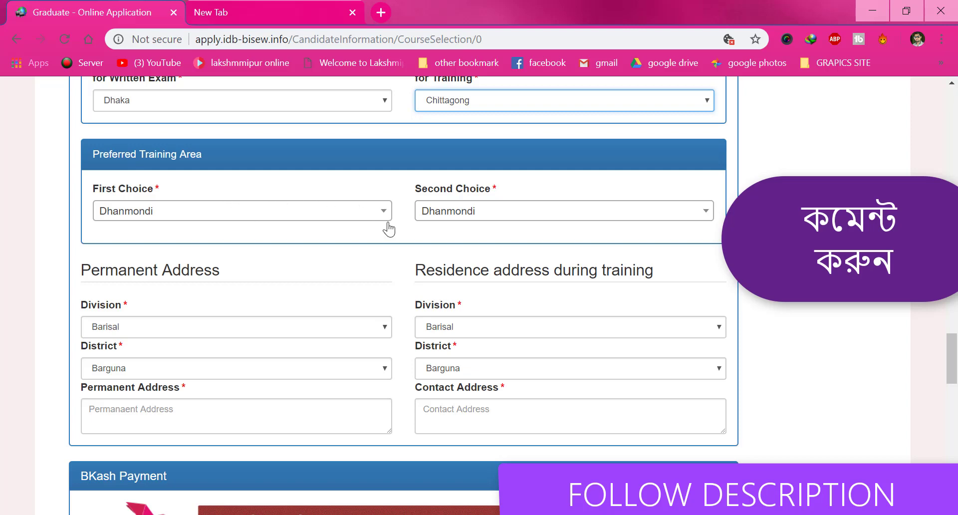
{"action": "scroll", "coordinate": [371, 178], "scroll_direction": "up", "scroll_amount": 3}
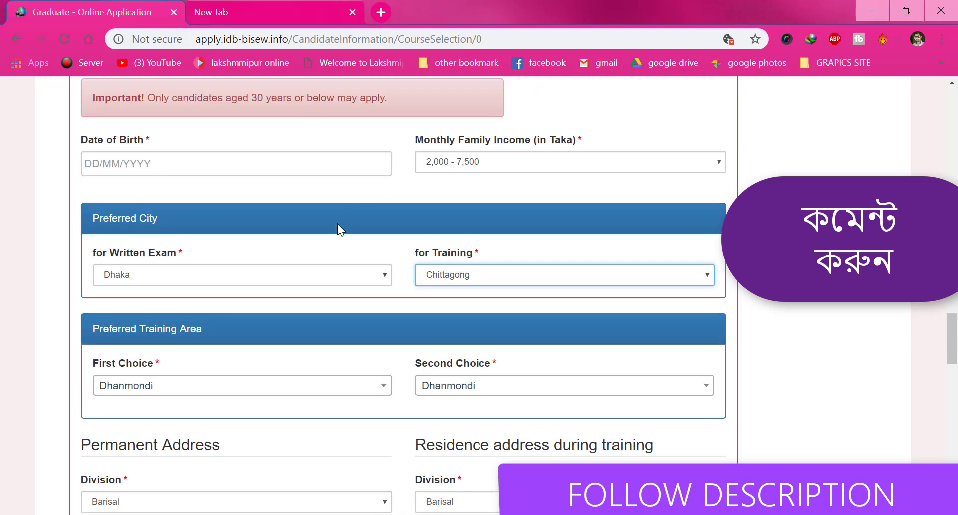
Step: Check the first-choice training area options and select Dhanmondi as the second choice
{"action": "scroll", "coordinate": [289, 247], "scroll_direction": "down", "scroll_amount": 3}
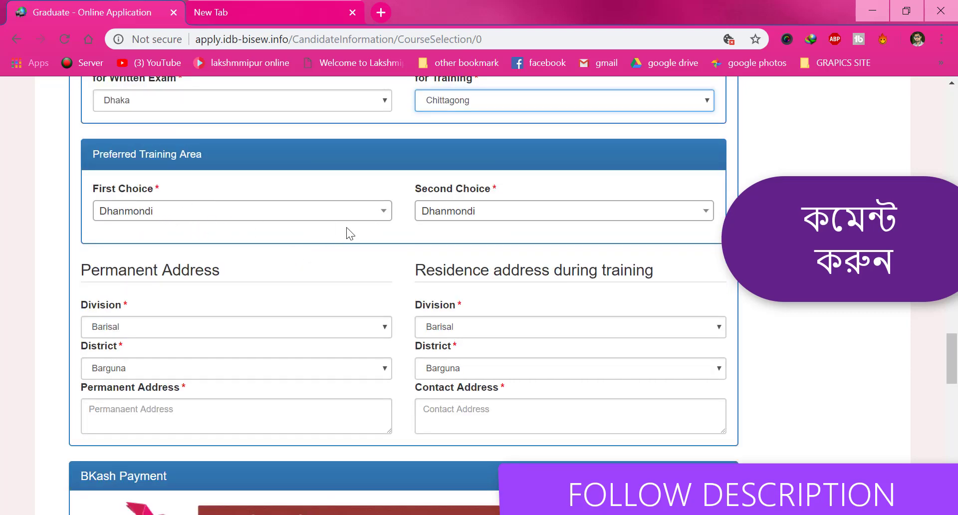
{"action": "left_click", "coordinate": [382, 214]}
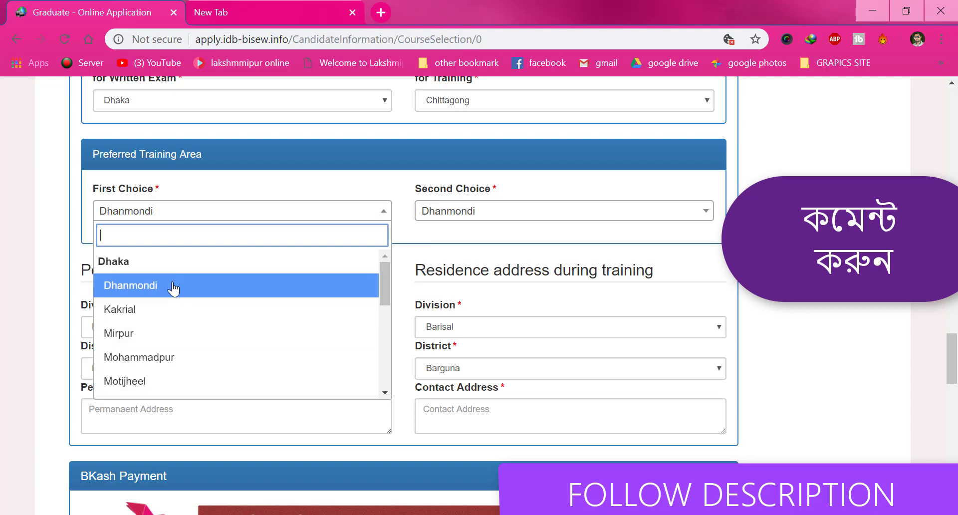
{"action": "left_click", "coordinate": [279, 199]}
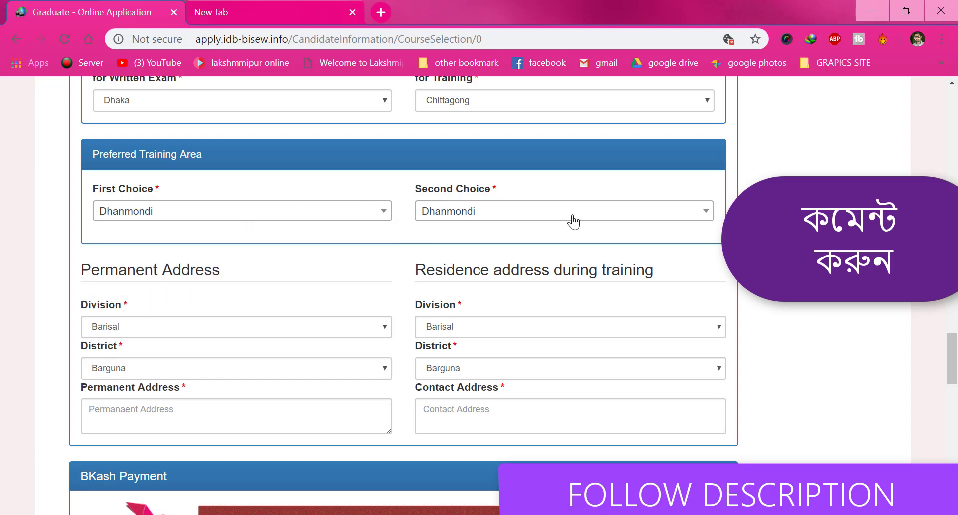
{"action": "left_click", "coordinate": [623, 220]}
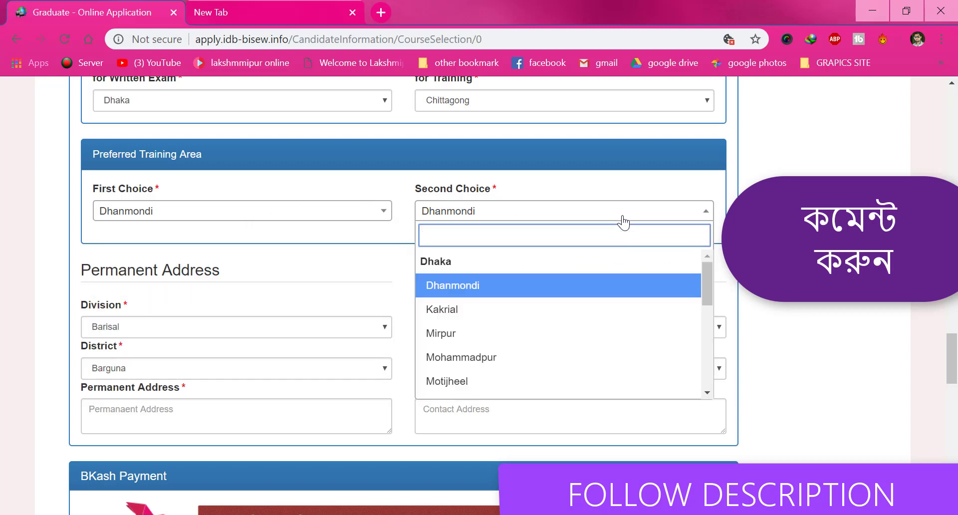
{"action": "left_click", "coordinate": [480, 289]}
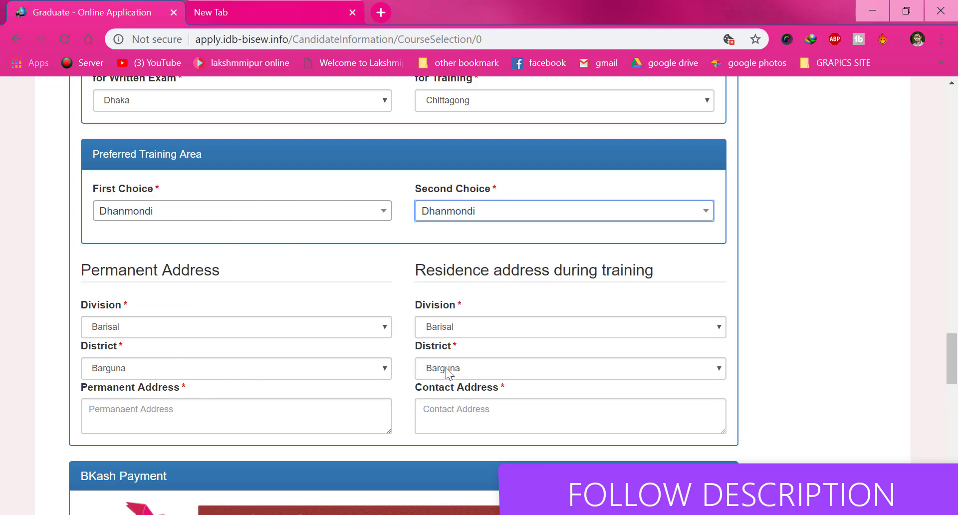
Step: Review the permanent and residence address fields and the bKash payment instructions
{"action": "scroll", "coordinate": [450, 310], "scroll_direction": "down", "scroll_amount": 3}
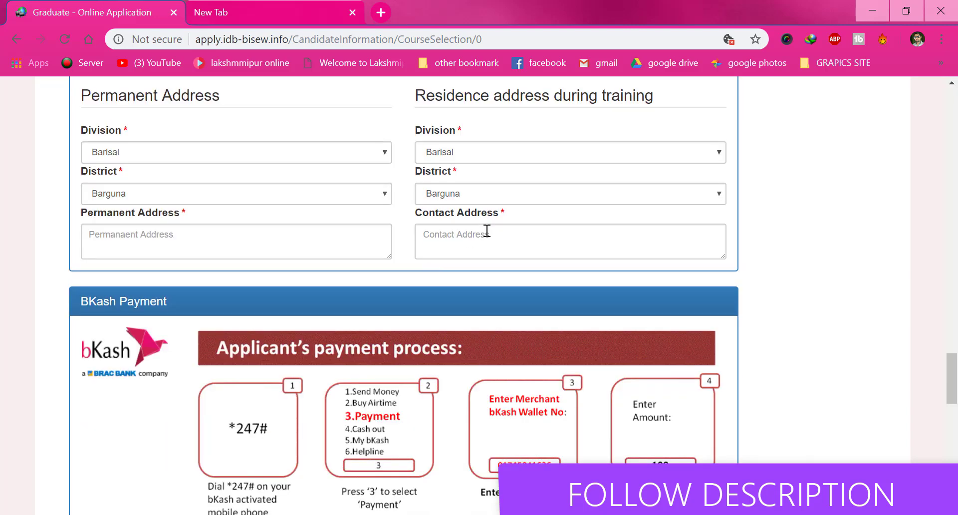
{"action": "scroll", "coordinate": [487, 231], "scroll_direction": "up", "scroll_amount": 3}
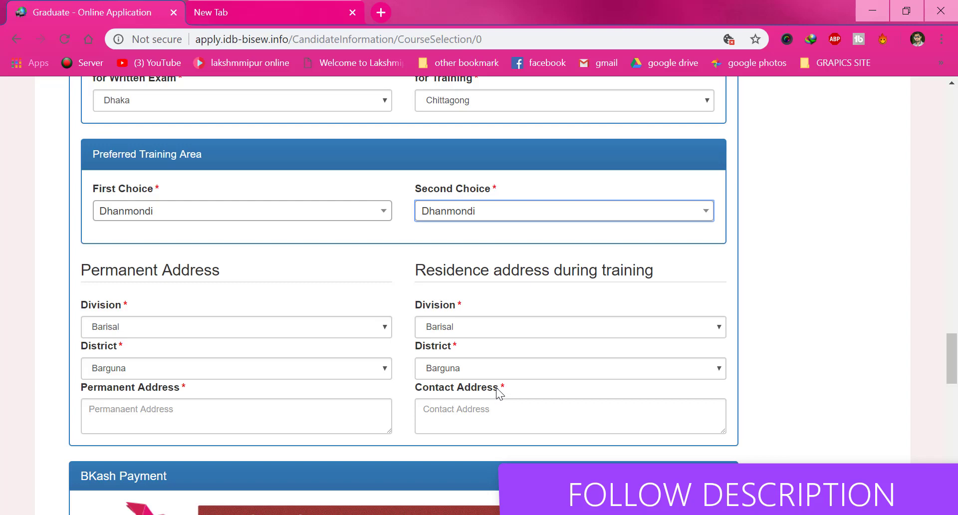
{"action": "scroll", "coordinate": [496, 391], "scroll_direction": "down", "scroll_amount": 3}
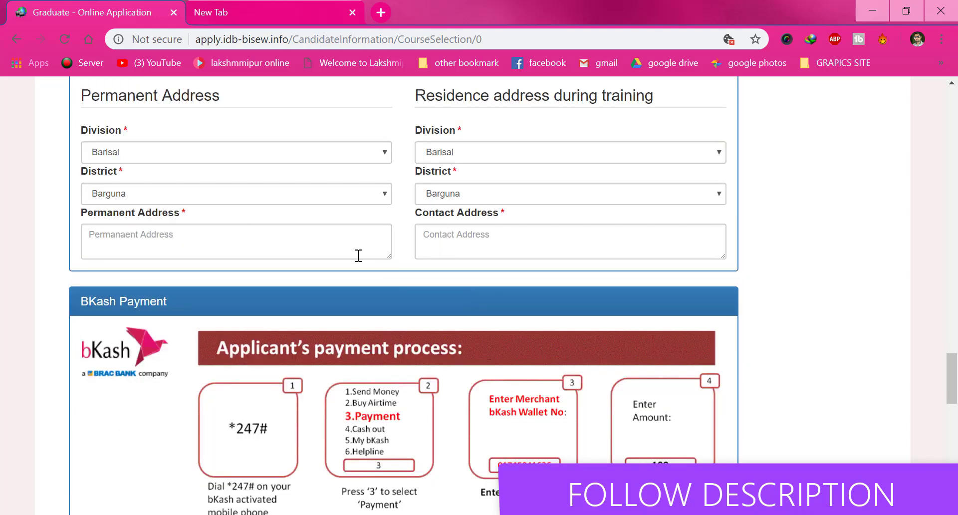
{"action": "scroll", "coordinate": [358, 255], "scroll_direction": "down", "scroll_amount": 3}
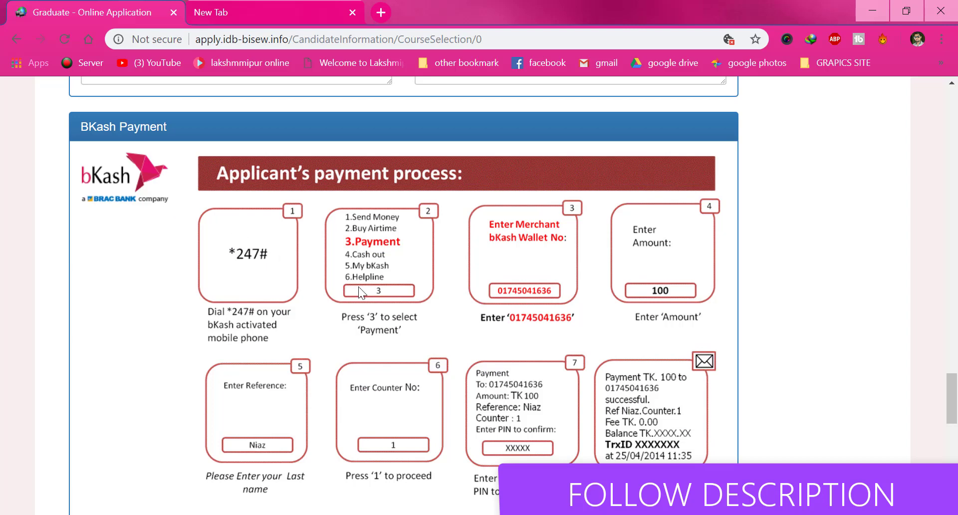
Step: Review the bKash payment process from dialing *247# through the confirmation SMS, along with the address fields above it
{"action": "scroll", "coordinate": [367, 287], "scroll_direction": "down", "scroll_amount": 3}
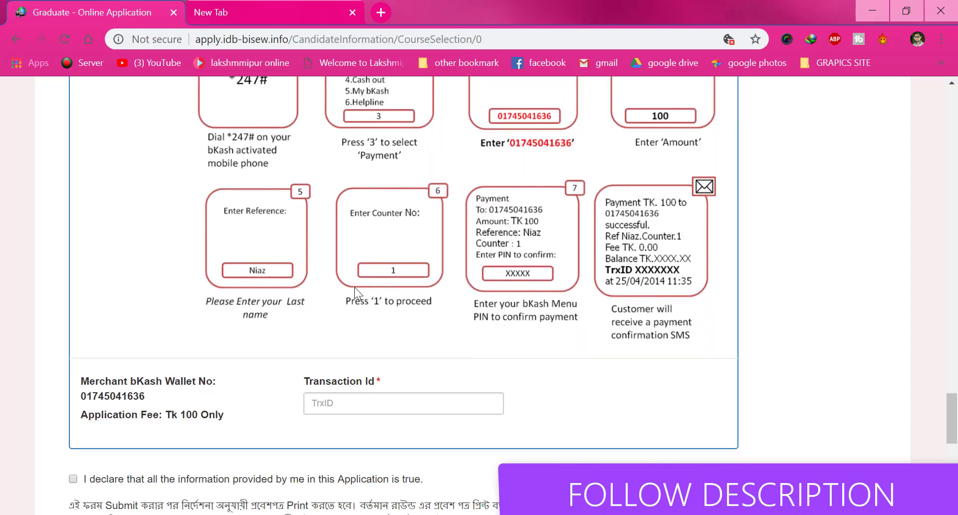
{"action": "scroll", "coordinate": [354, 286], "scroll_direction": "up", "scroll_amount": 6}
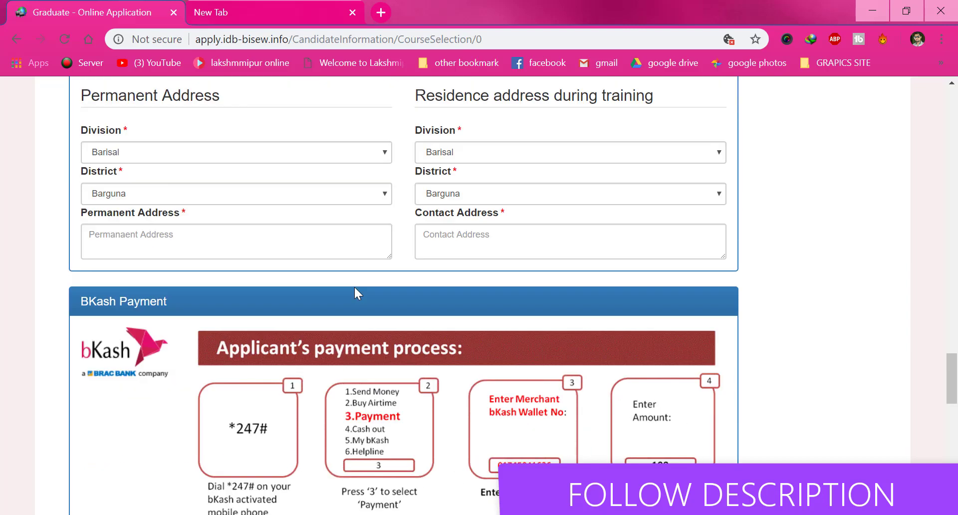
{"action": "scroll", "coordinate": [354, 286], "scroll_direction": "down", "scroll_amount": 3}
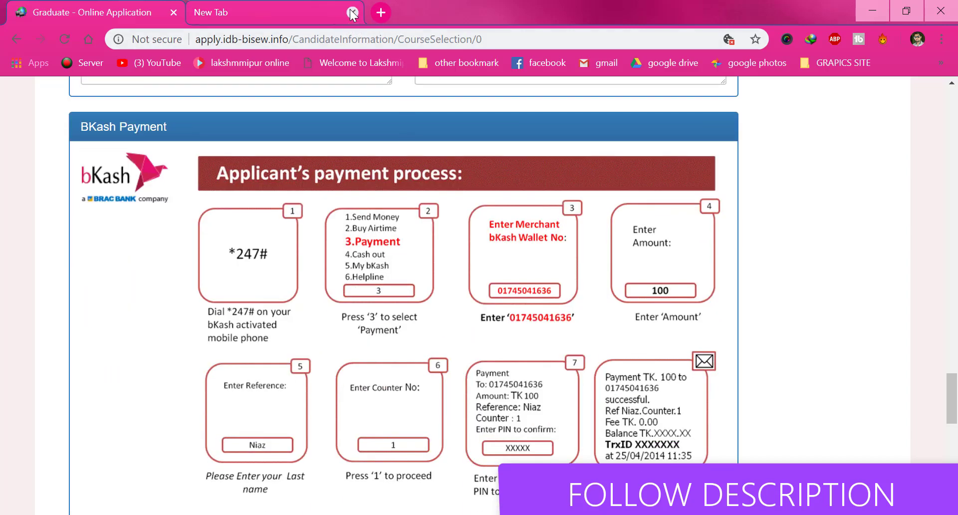
{"action": "scroll", "coordinate": [366, 280], "scroll_direction": "up", "scroll_amount": 3}
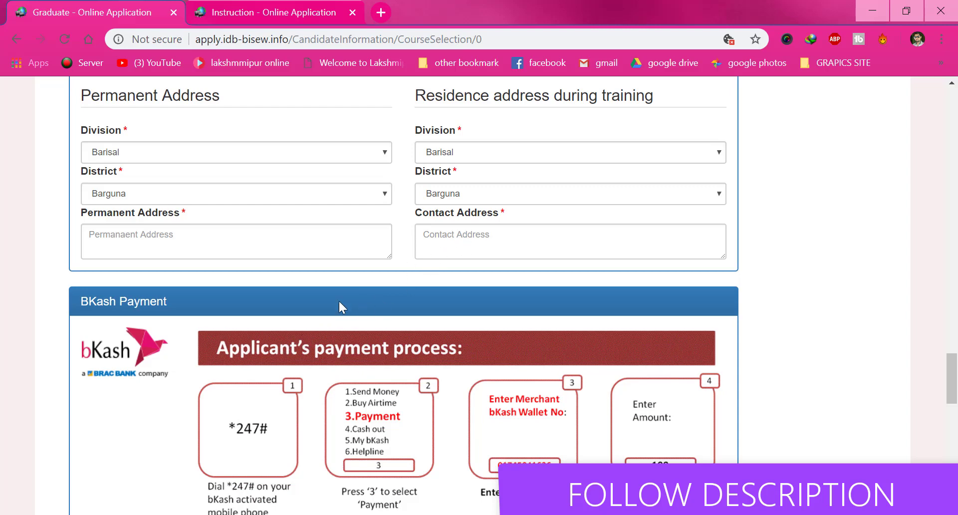
{"action": "scroll", "coordinate": [268, 356], "scroll_direction": "down", "scroll_amount": 3}
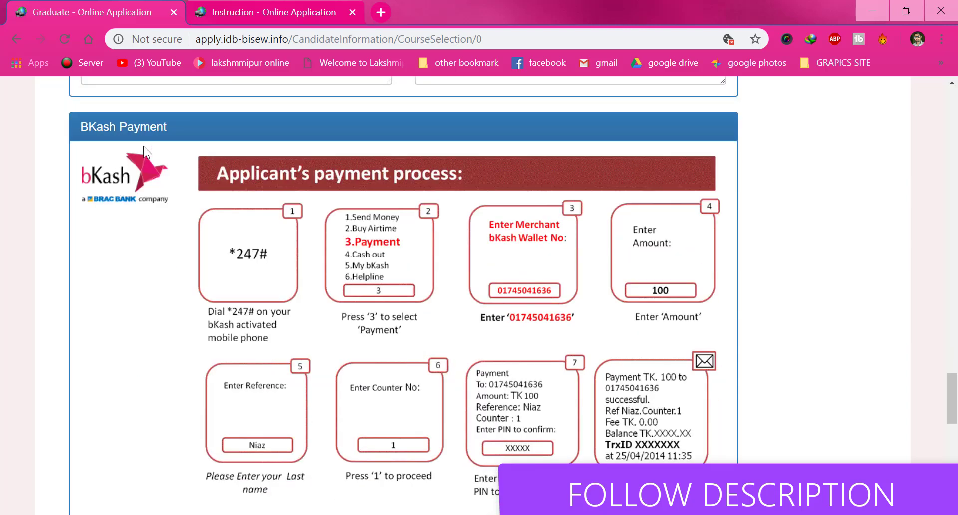
{"action": "scroll", "coordinate": [271, 298], "scroll_direction": "down", "scroll_amount": 3}
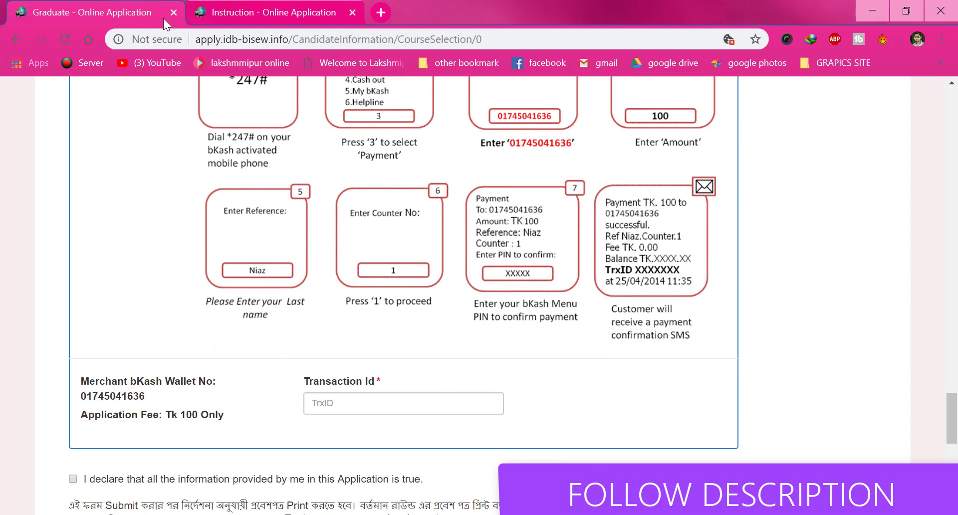
Step: Consult the bKash payment steps on the Instruction page, and return to the graduate application form
{"action": "left_click", "coordinate": [222, 14]}
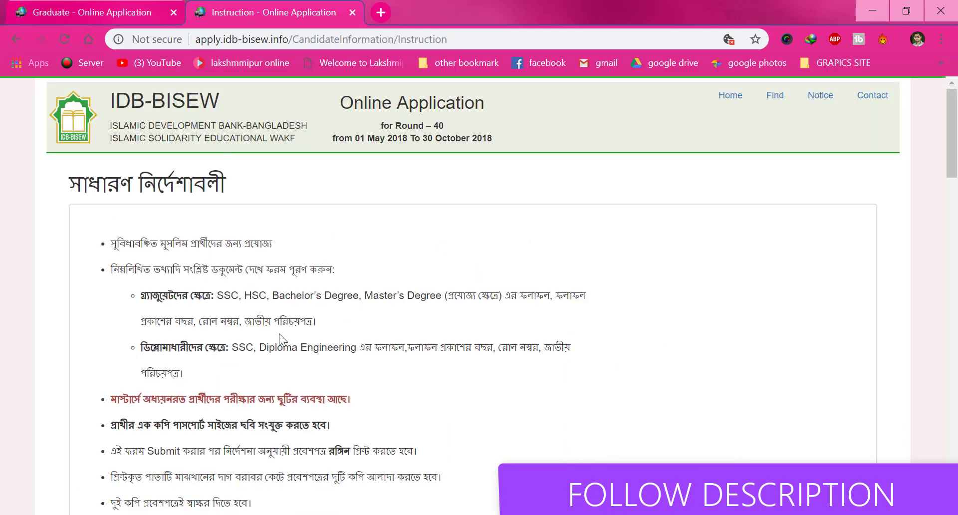
{"action": "scroll", "coordinate": [277, 331], "scroll_direction": "down", "scroll_amount": 12}
{"action": "scroll", "coordinate": [276, 325], "scroll_direction": "down", "scroll_amount": 3}
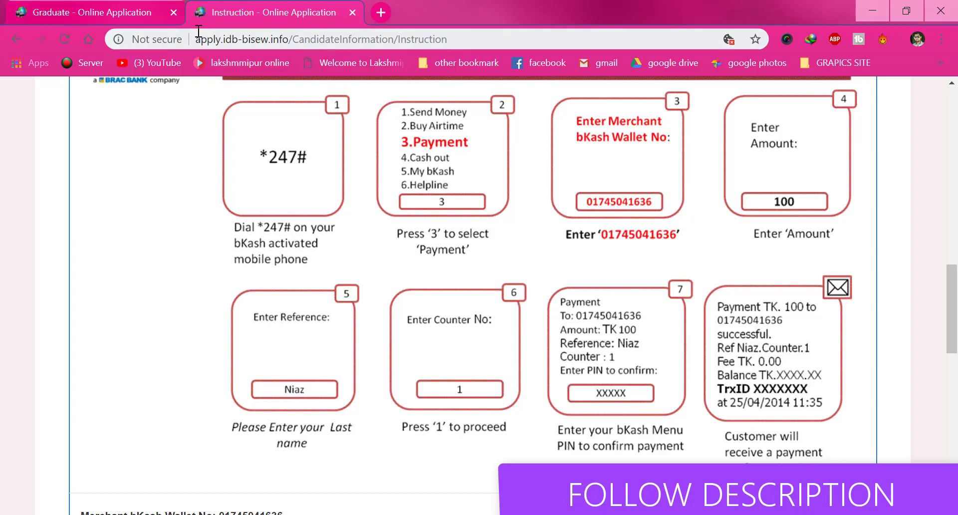
{"action": "left_click", "coordinate": [125, 11]}
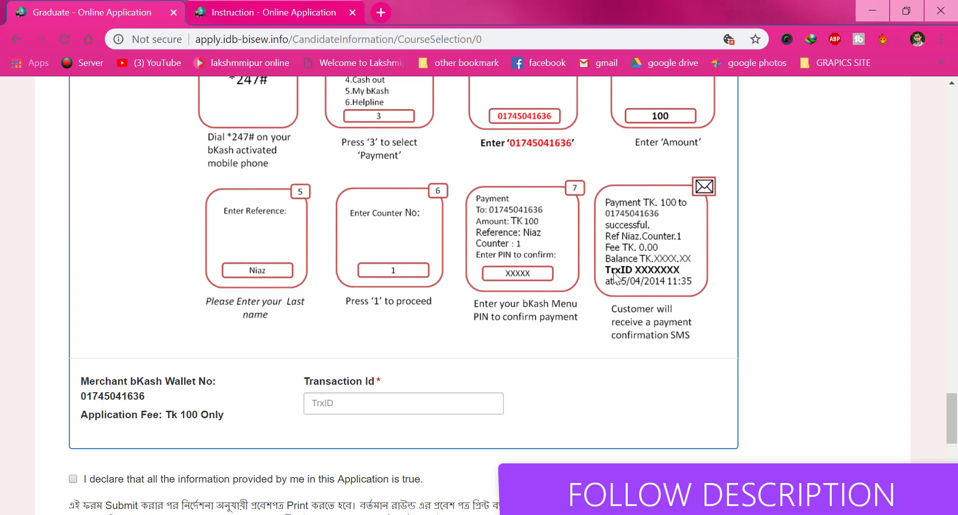
Step: Check the bKash Transaction Id field and the declaration section below it
{"action": "left_click", "coordinate": [346, 407]}
{"action": "left_click", "coordinate": [366, 348]}
{"action": "scroll", "coordinate": [222, 396], "scroll_direction": "down", "scroll_amount": 3}
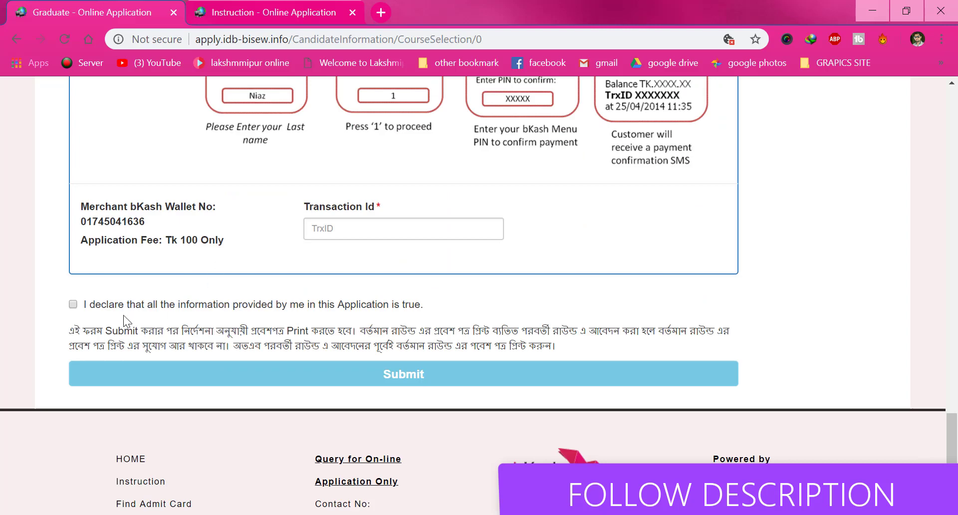
Step: Accept the declaration that all information provided is true and try to submit the application
{"action": "scroll", "coordinate": [282, 291], "scroll_direction": "up", "scroll_amount": 15}
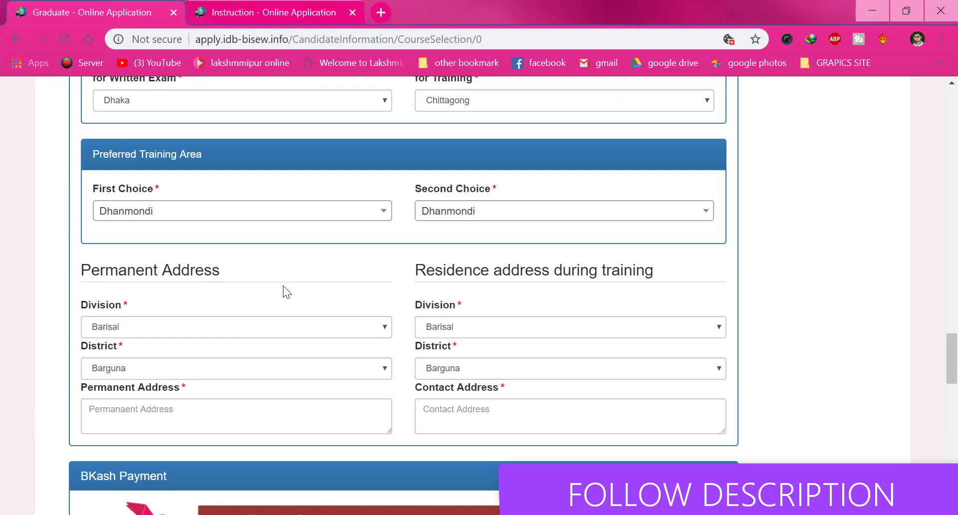
{"action": "scroll", "coordinate": [283, 291], "scroll_direction": "down", "scroll_amount": 8}
{"action": "scroll", "coordinate": [290, 309], "scroll_direction": "down", "scroll_amount": 10}
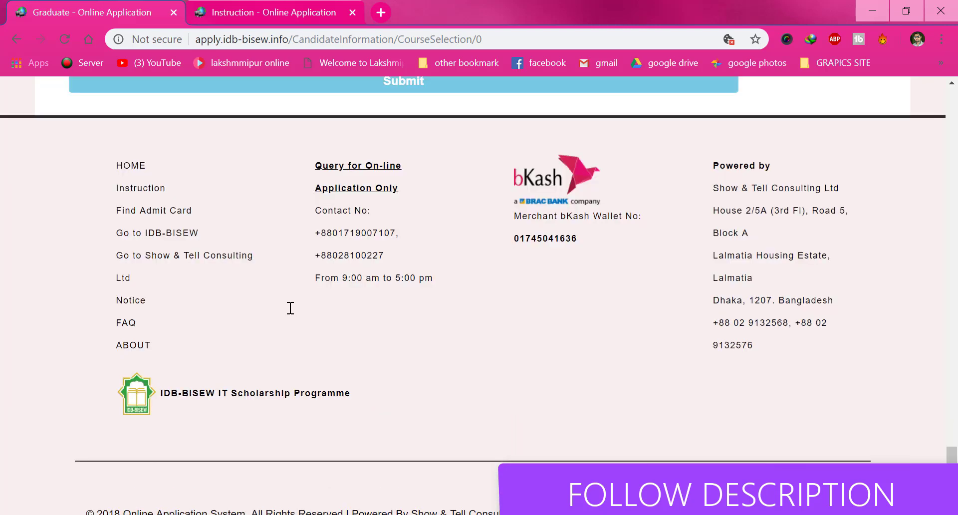
{"action": "scroll", "coordinate": [278, 307], "scroll_direction": "up", "scroll_amount": 5}
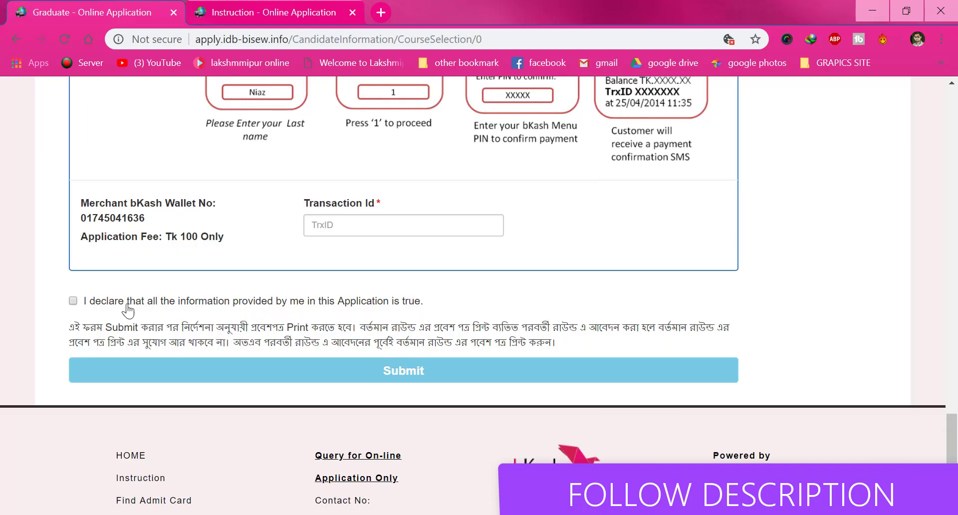
{"action": "left_click", "coordinate": [73, 301]}
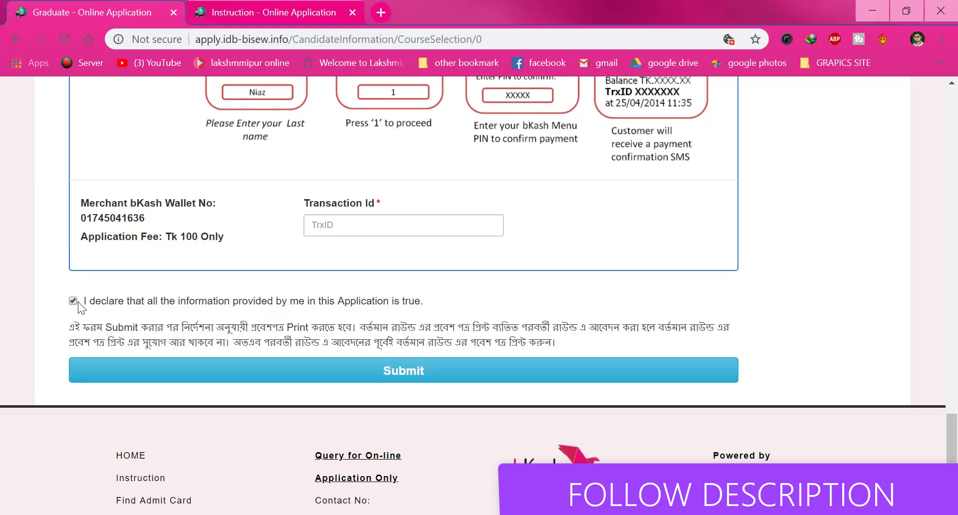
{"action": "left_click", "coordinate": [256, 379]}
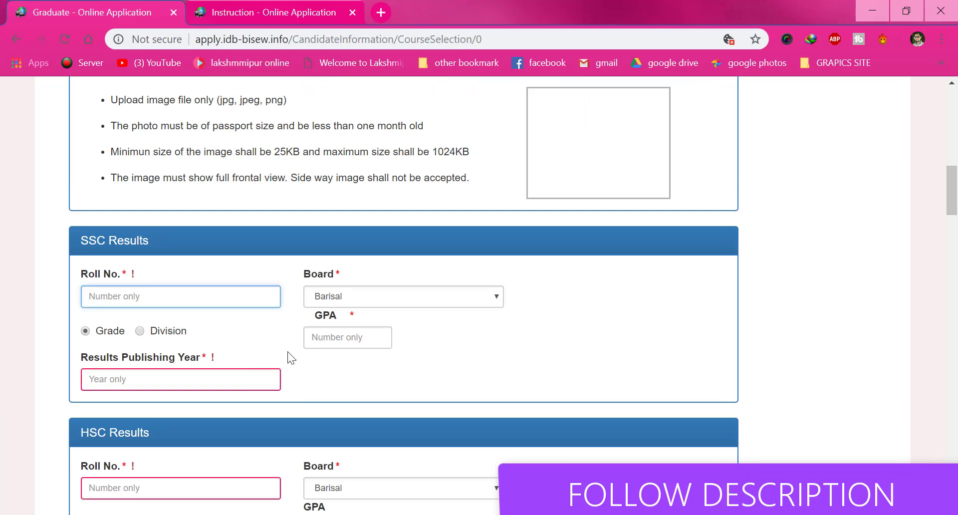
Step: Review the form's required fields from the SSC results down to the Transaction Id
{"action": "scroll", "coordinate": [319, 269], "scroll_direction": "down", "scroll_amount": 20}
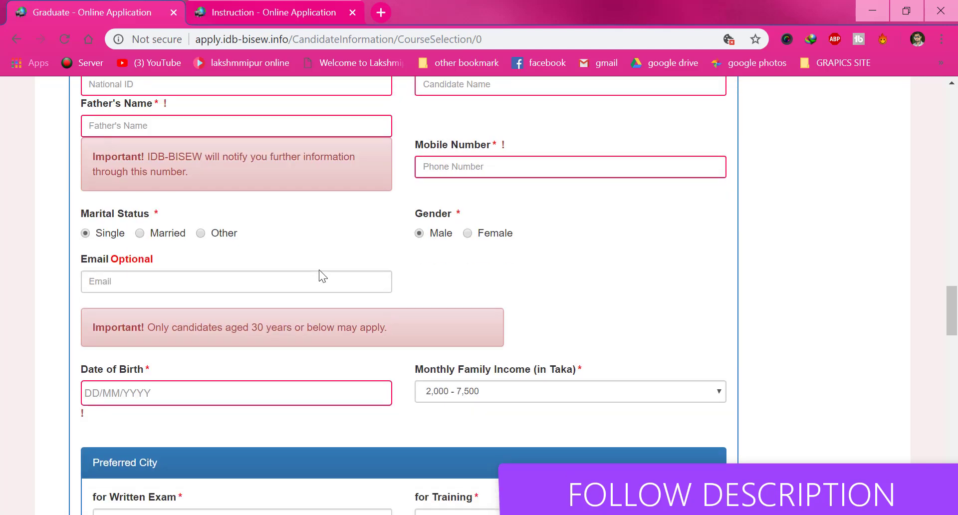
{"action": "scroll", "coordinate": [319, 276], "scroll_direction": "down", "scroll_amount": 15}
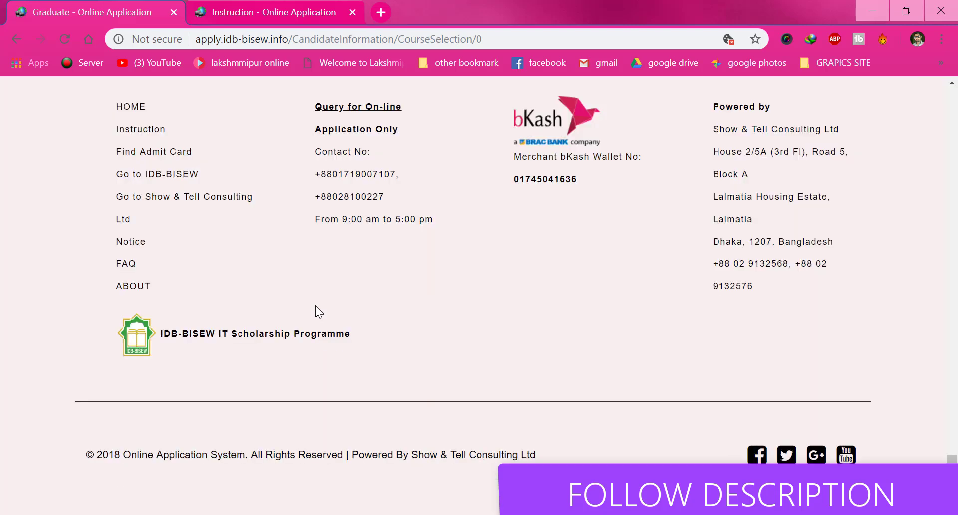
{"action": "scroll", "coordinate": [316, 312], "scroll_direction": "up", "scroll_amount": 7}
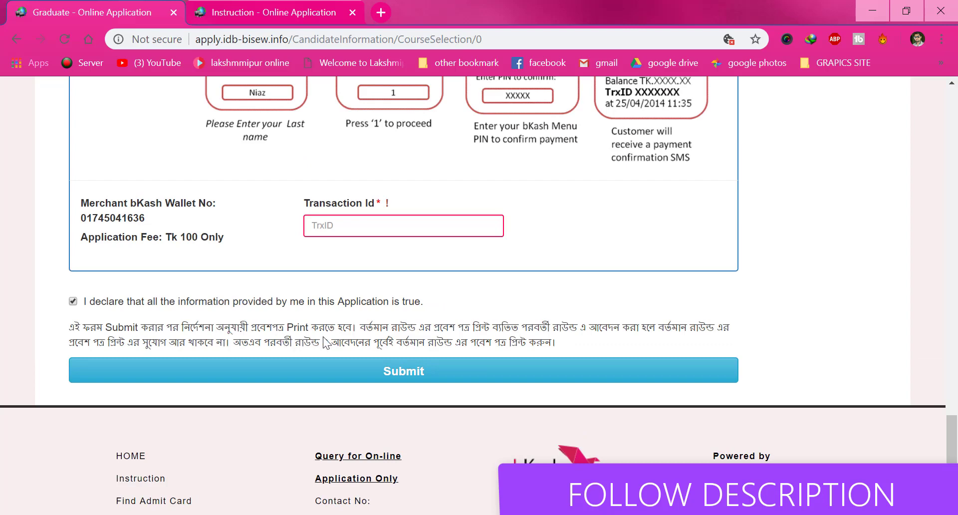
Step: Read the general instructions on documents, photo, admit card and fee on the Instruction page, and return to the application form
{"action": "left_click", "coordinate": [266, 14]}
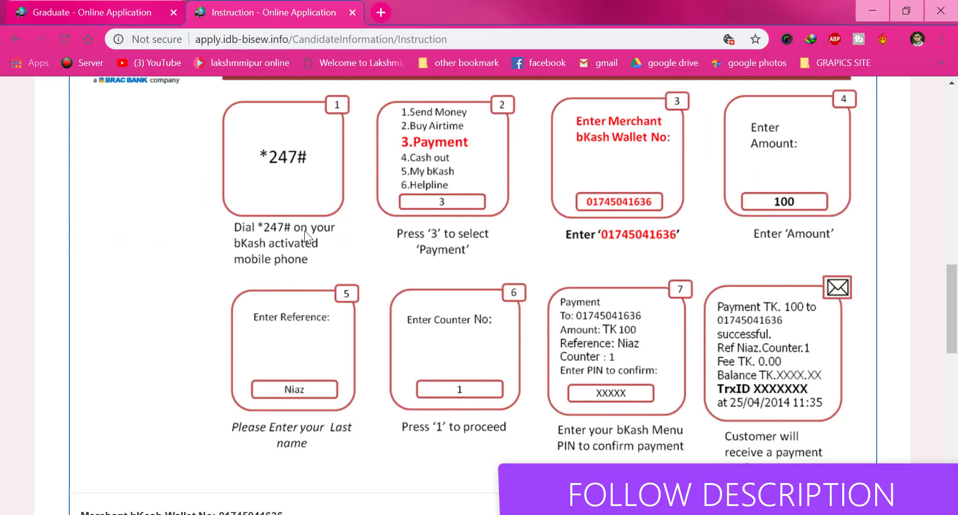
{"action": "scroll", "coordinate": [305, 239], "scroll_direction": "up", "scroll_amount": 10}
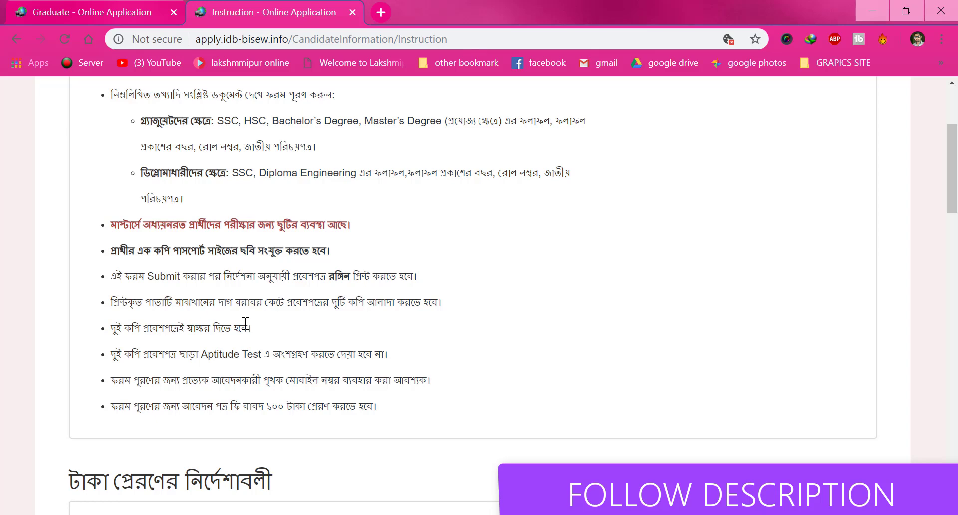
{"action": "scroll", "coordinate": [247, 327], "scroll_direction": "down", "scroll_amount": 7}
{"action": "scroll", "coordinate": [247, 322], "scroll_direction": "up", "scroll_amount": 10}
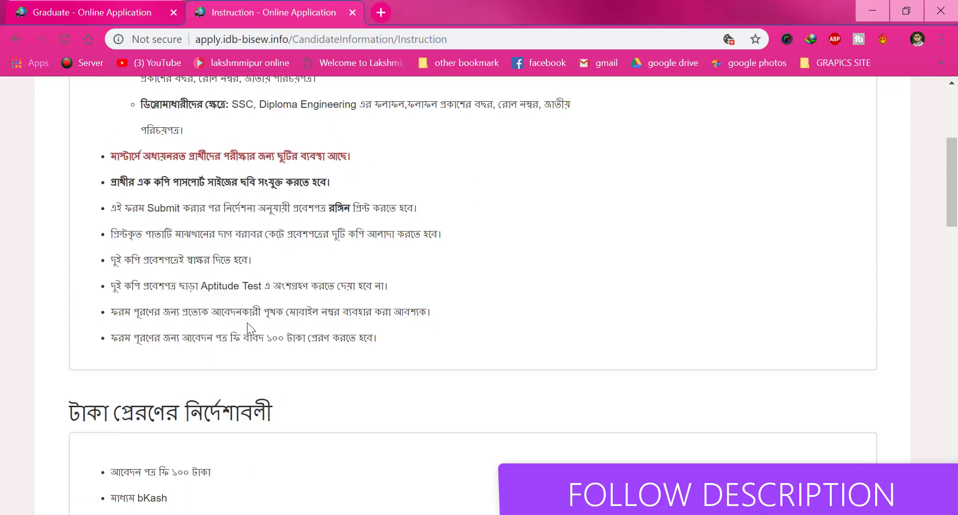
{"action": "scroll", "coordinate": [248, 324], "scroll_direction": "down", "scroll_amount": 3}
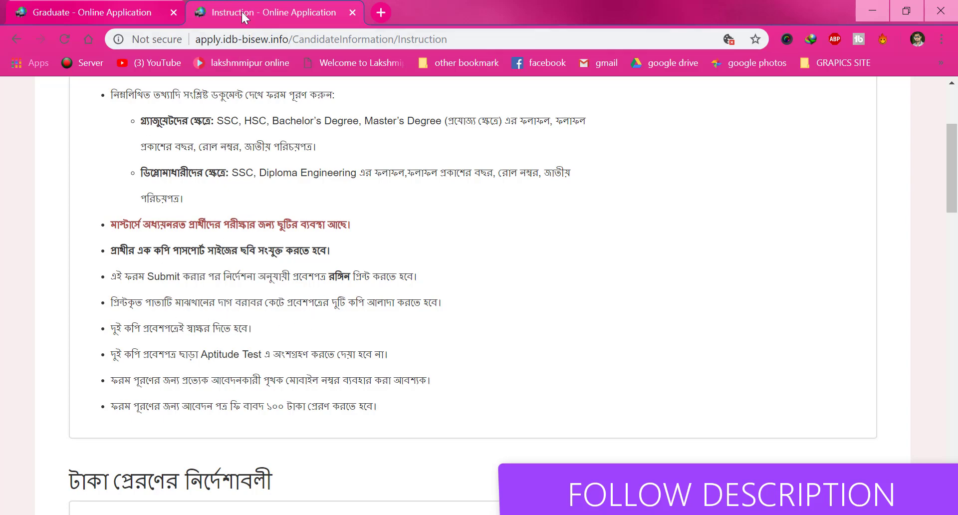
{"action": "left_click", "coordinate": [118, 14]}
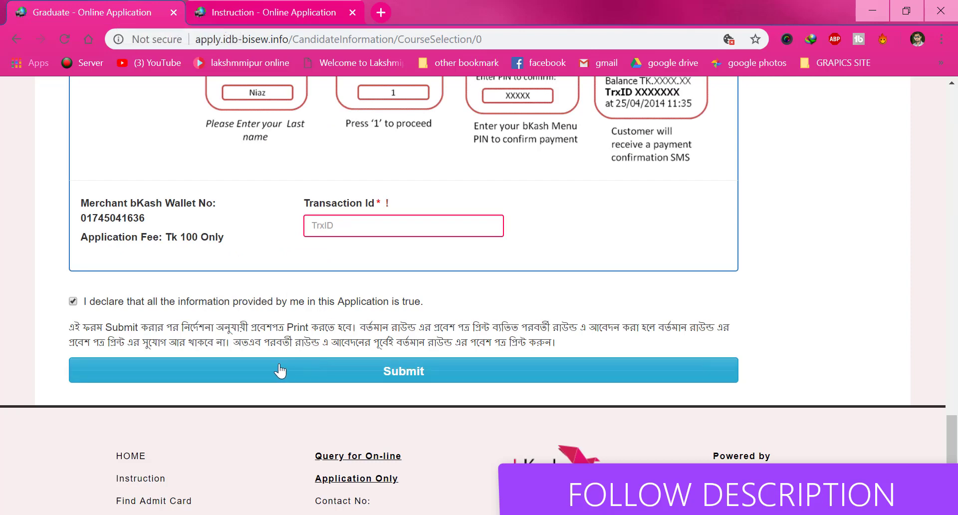